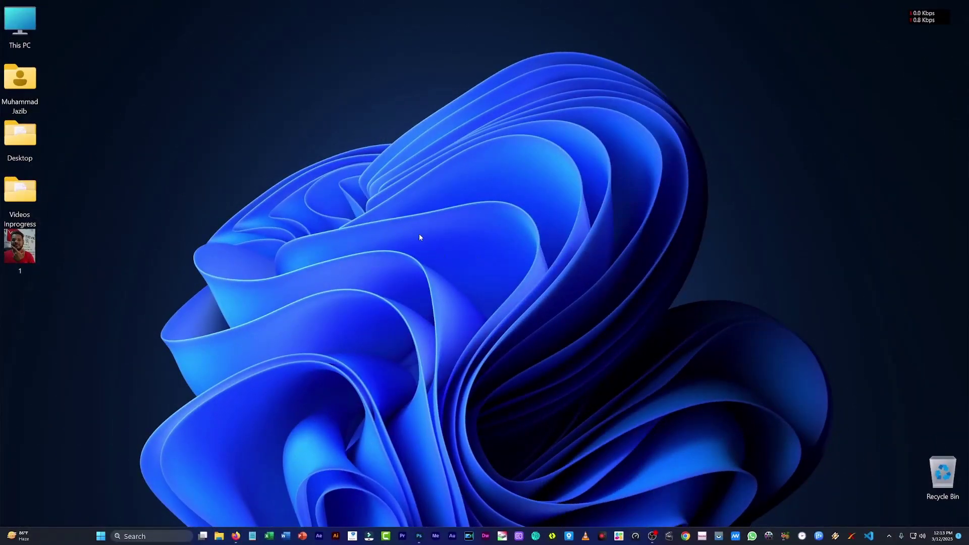
Open 1.jpg, unlock its Background into Layer 0, and select the whole image.
double_click(15, 247)
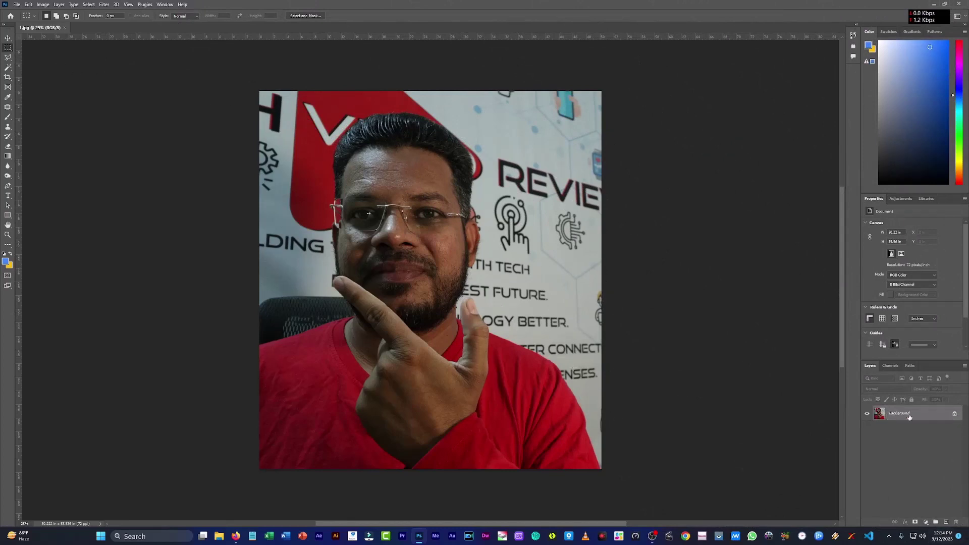
left_click(955, 415)
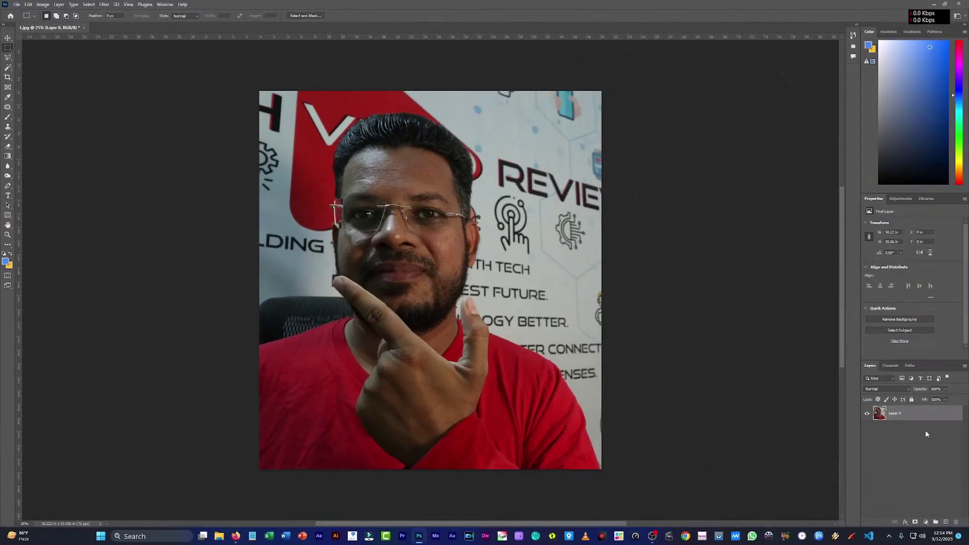
left_click(879, 414, "ctrl")
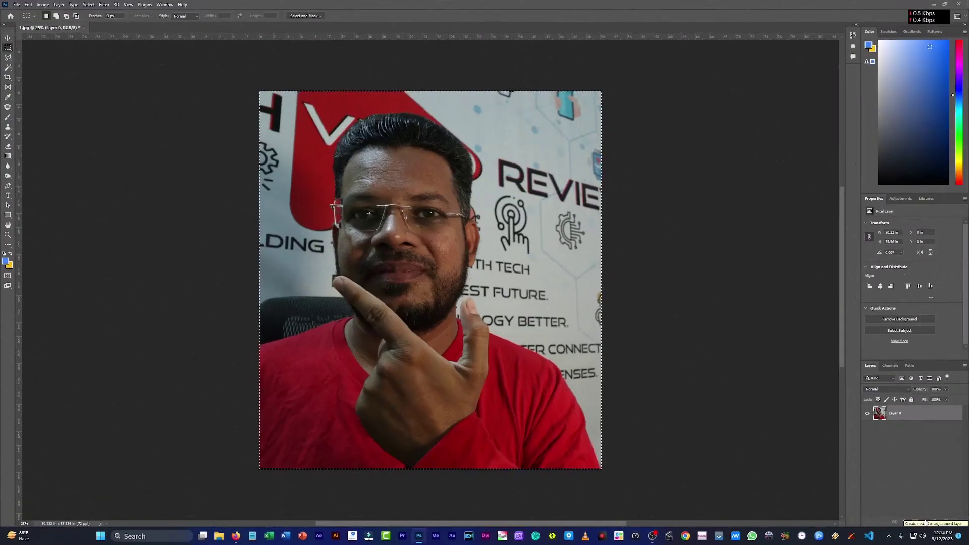
Add a Curves adjustment layer and bow its curve upward to brighten the portrait.
left_click(926, 522)
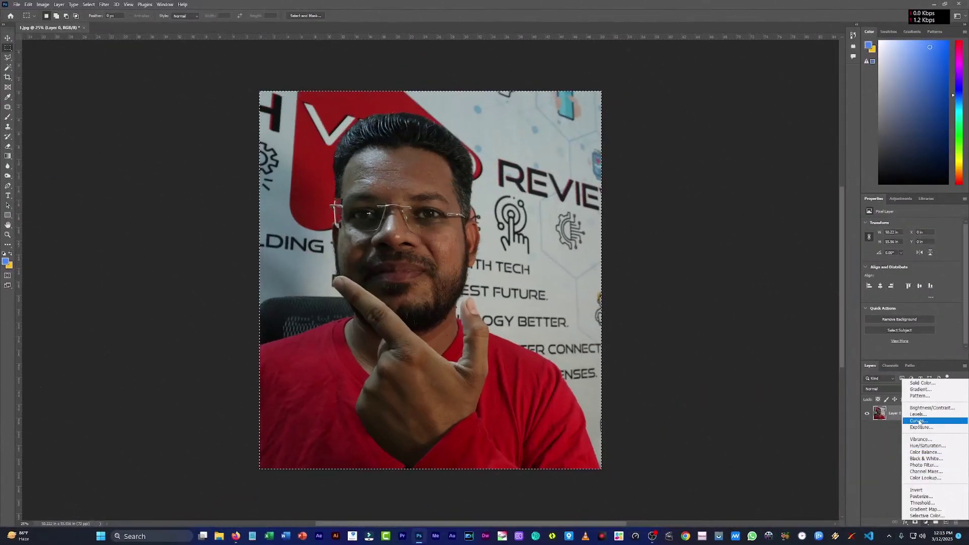
left_click(919, 420)
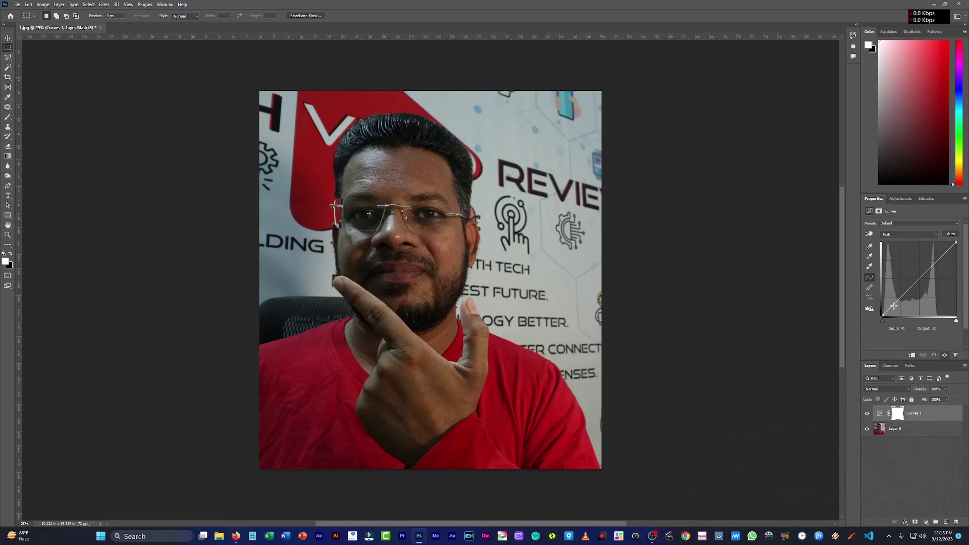
left_click_drag(893, 305, 890, 299)
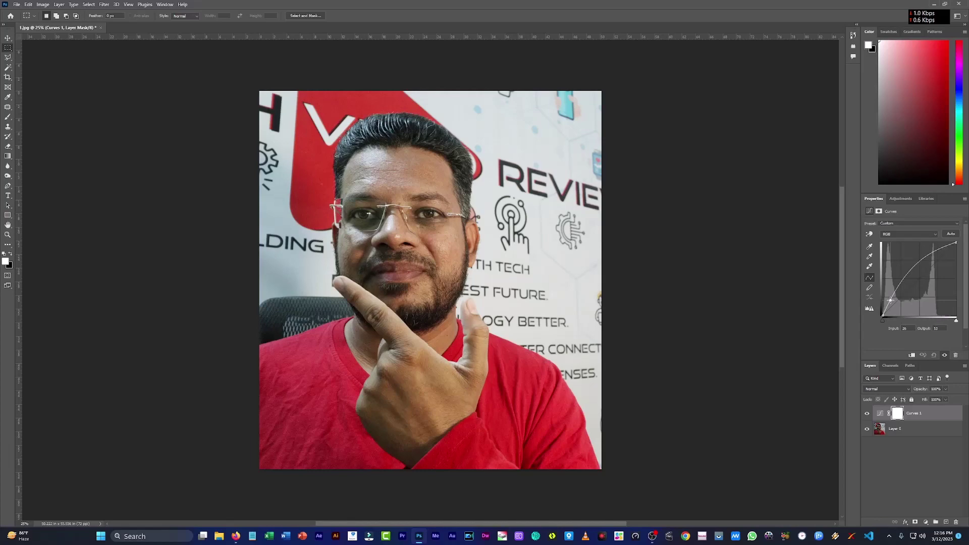
left_click_drag(890, 300, 891, 301)
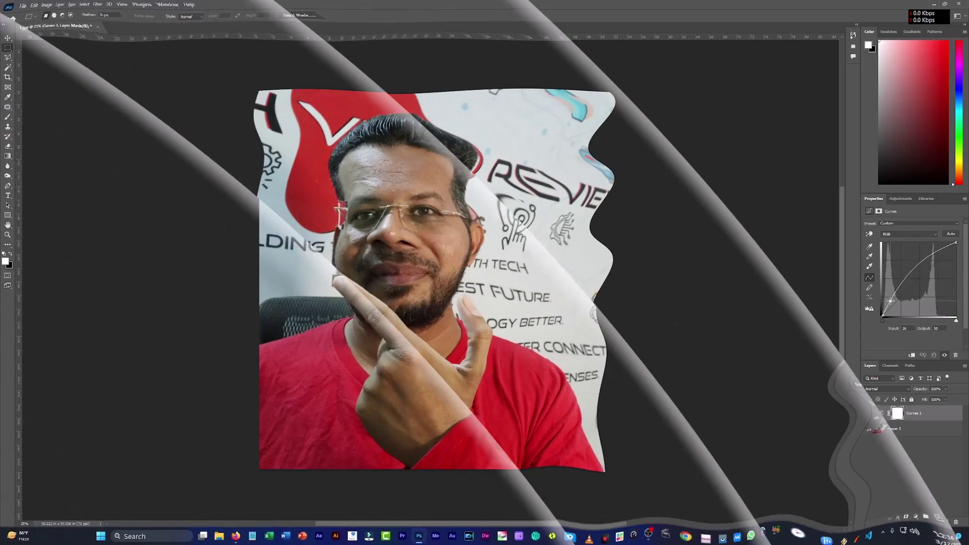
left_click_drag(890, 301, 890, 300)
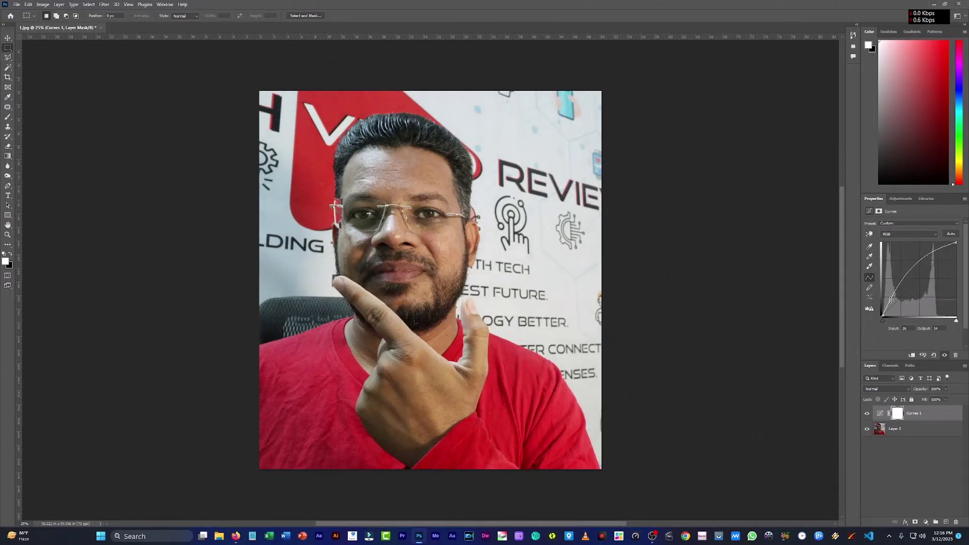
From a Layer 0 selection, add a Levels adjustment layer with the white input level at 237.
left_click(881, 431)
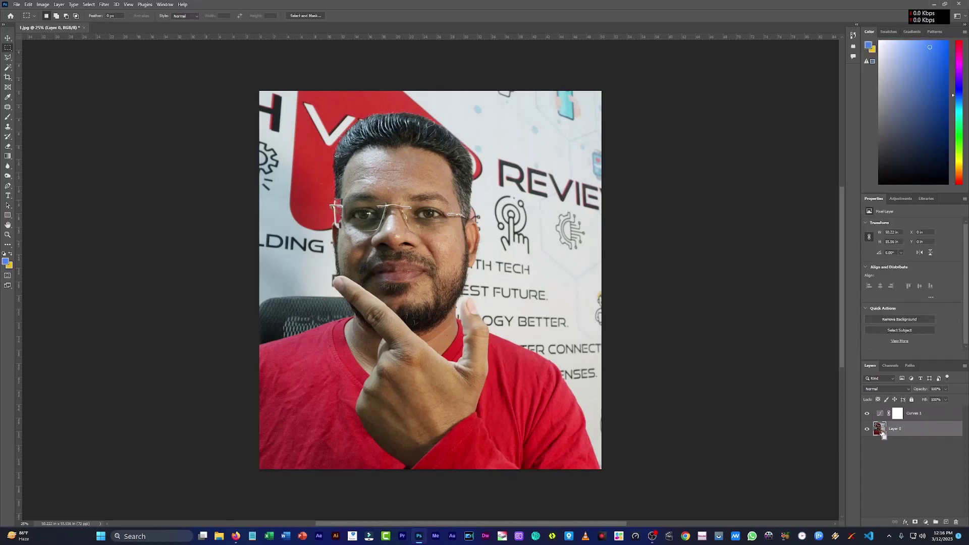
left_click(881, 429, "ctrl")
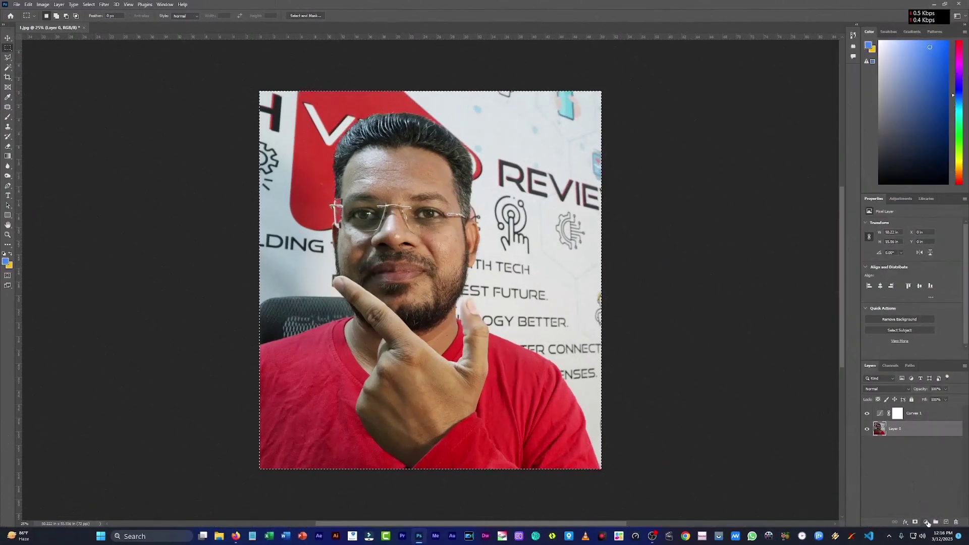
left_click(926, 523)
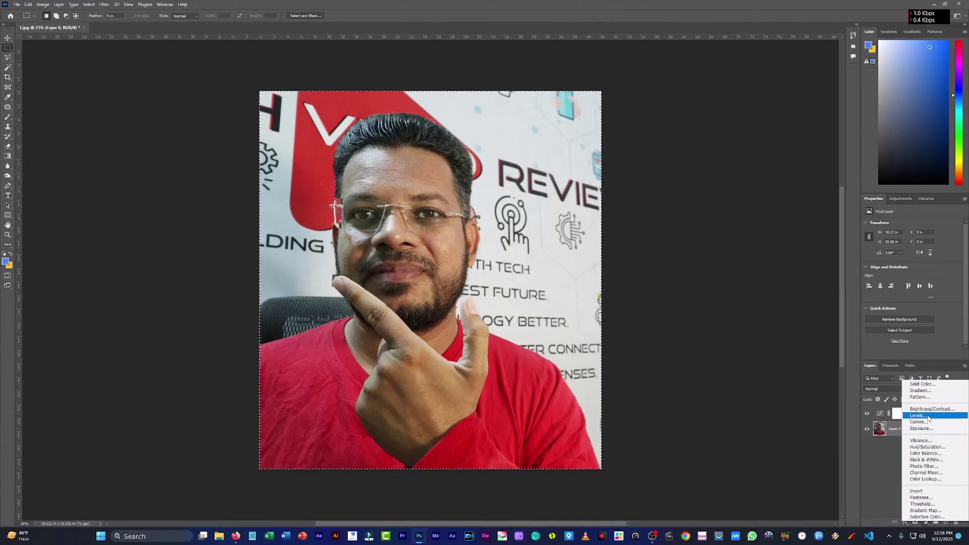
left_click(928, 416)
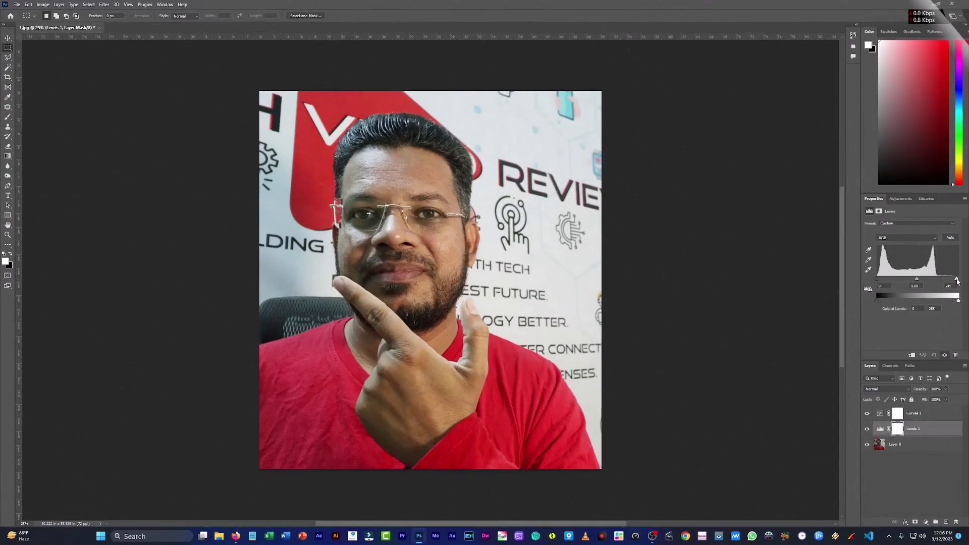
left_click_drag(958, 279, 944, 279)
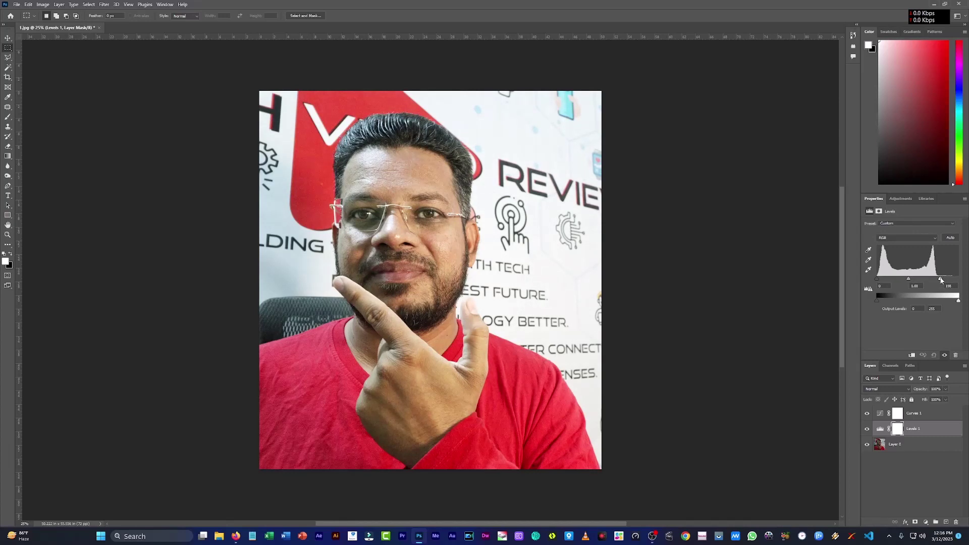
Add a Hue/Saturation adjustment layer over Layer 0 with saturation boosted to +21.
left_click(893, 445)
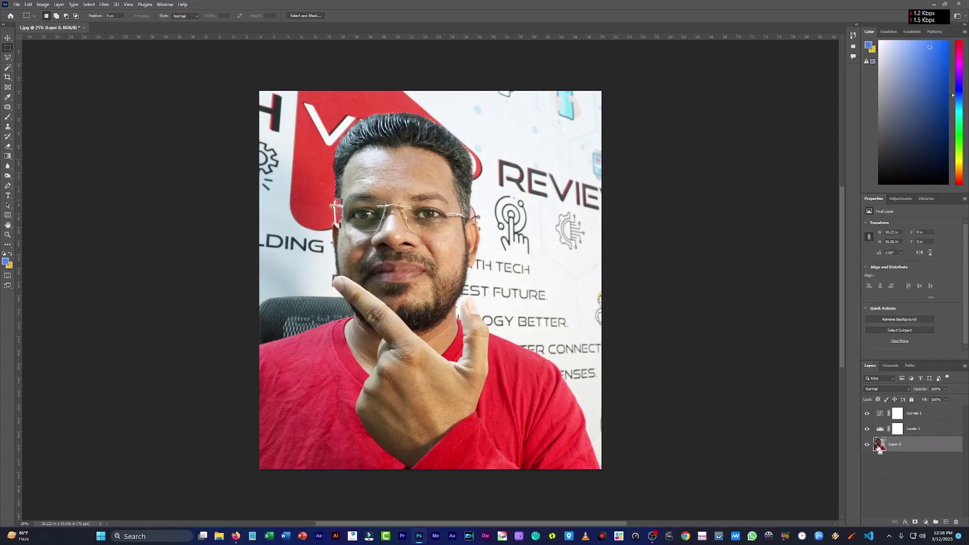
left_click(880, 449, "ctrl")
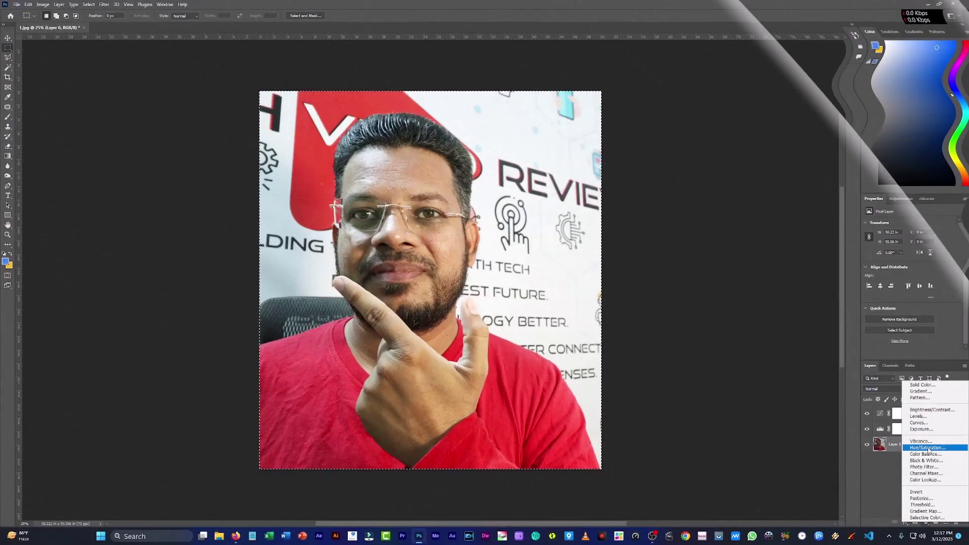
left_click(928, 448)
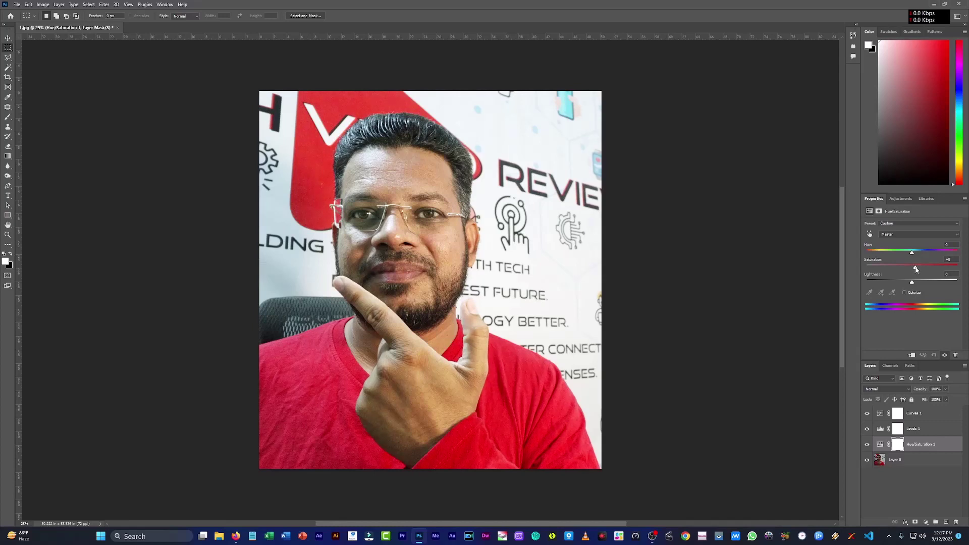
left_click_drag(916, 269, 922, 270)
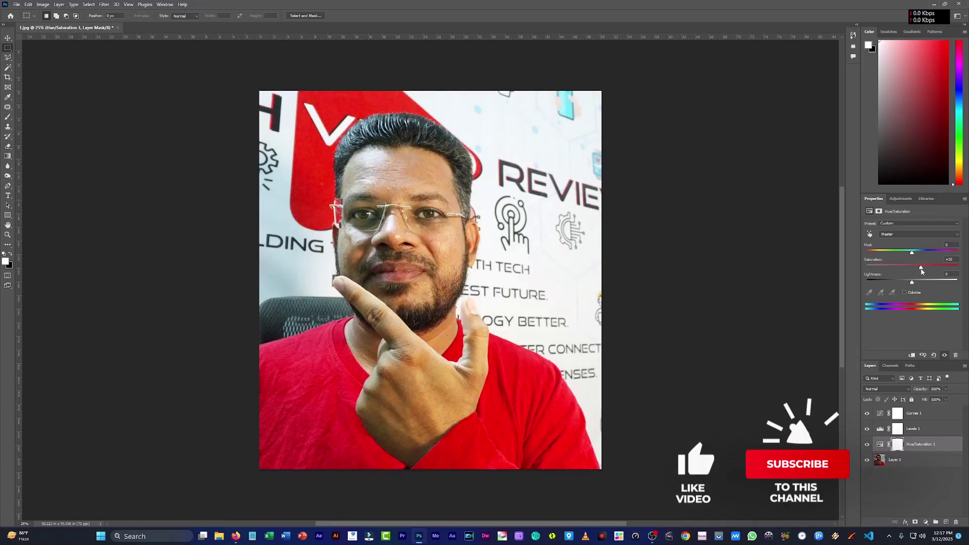
Reselect Layer 0 with the whole canvas selected and bring up the adjustment layer list.
left_click(888, 460)
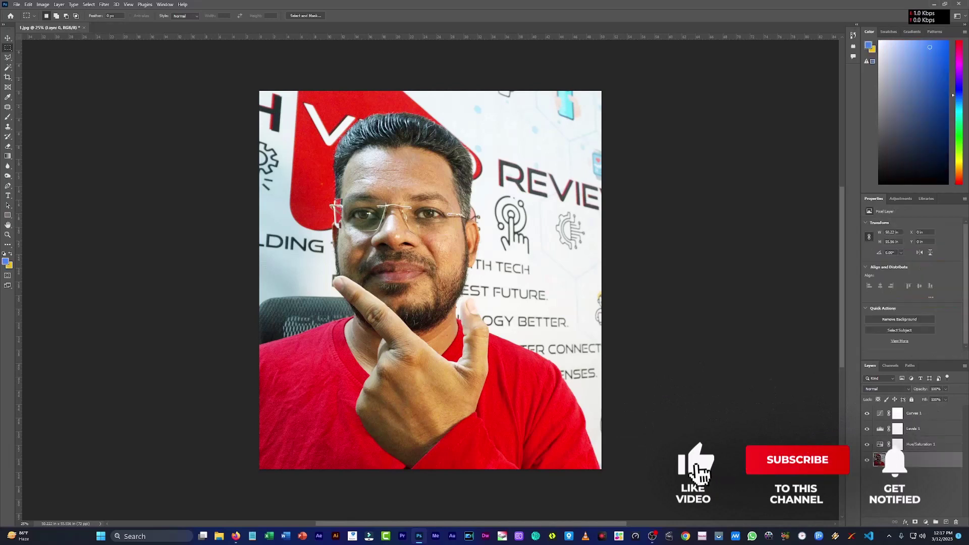
key("ctrl+a")
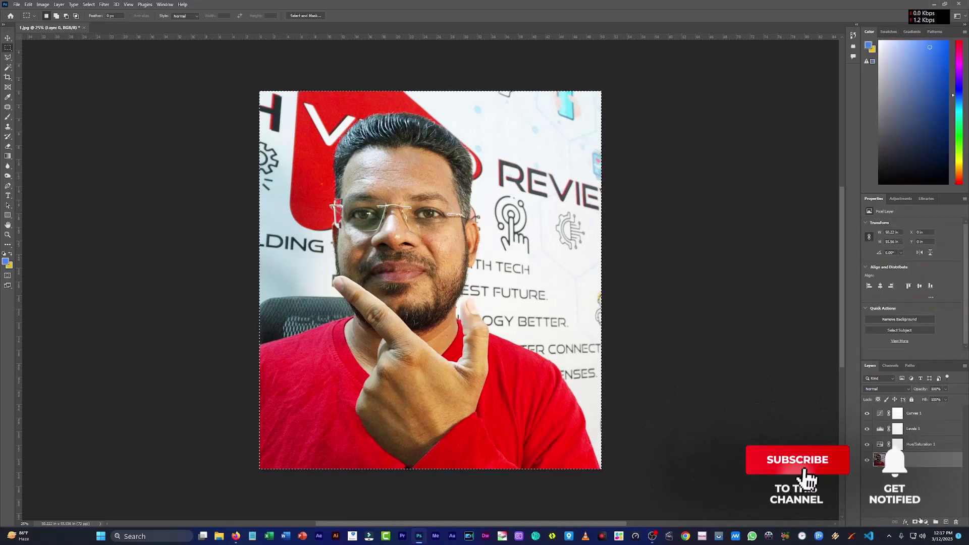
left_click(926, 522)
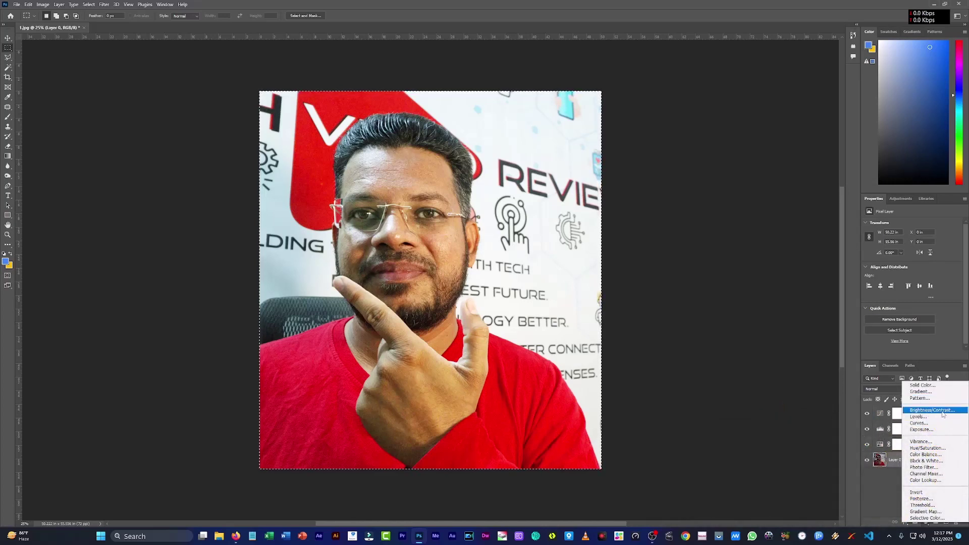
Add a Brightness/Contrast adjustment layer, then review the Hue/Saturation layer's settings.
left_click(932, 411)
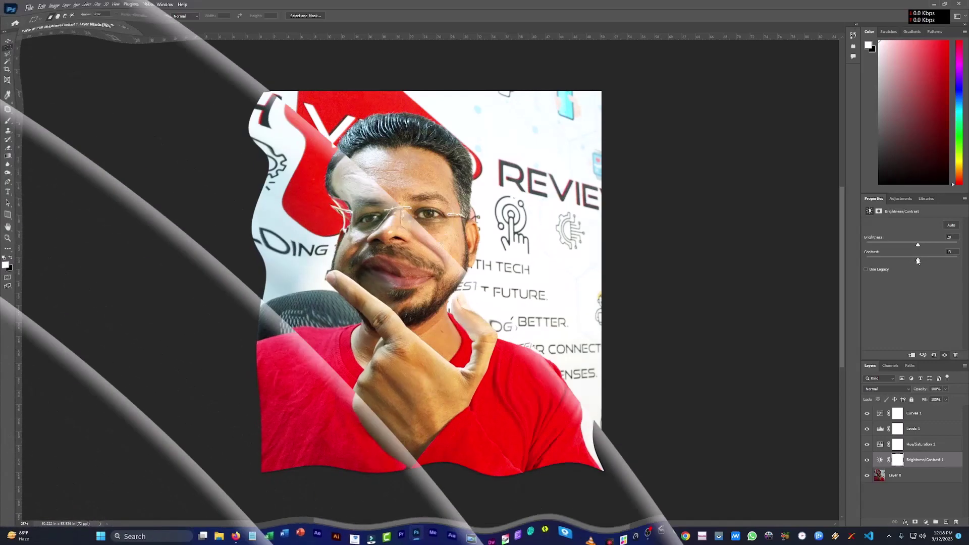
left_click(879, 446)
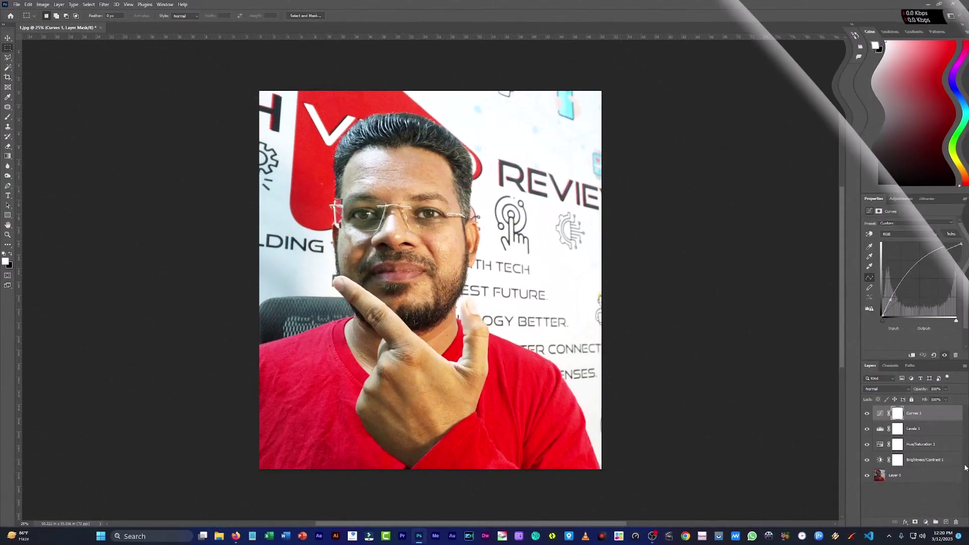
Save a copy of the edited portrait as a JPEG named 2.
left_click(913, 473)
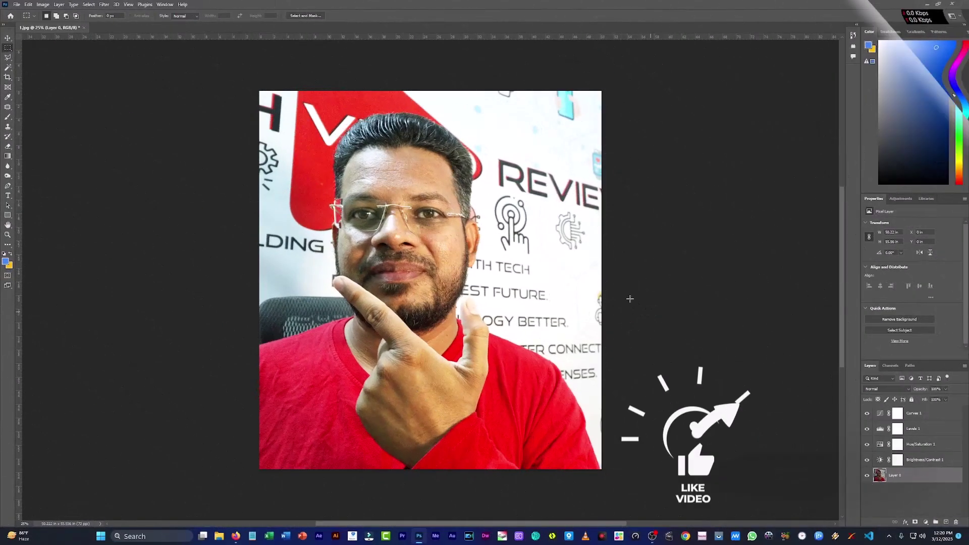
left_click(16, 4)
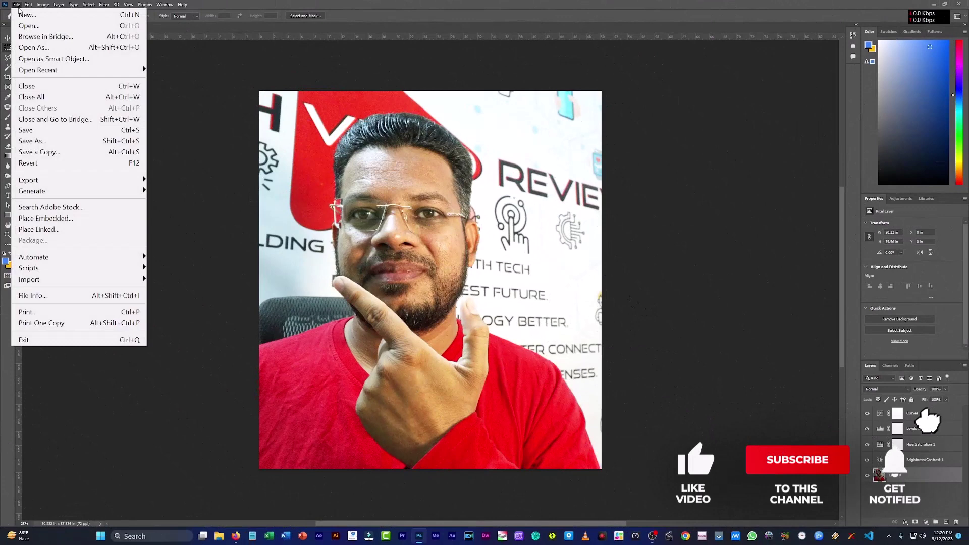
left_click(41, 152)
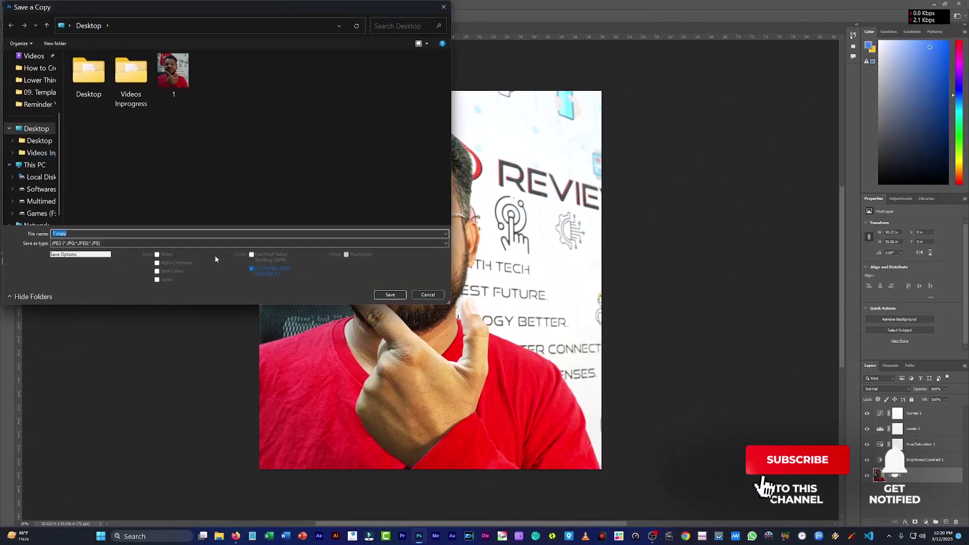
type("2")
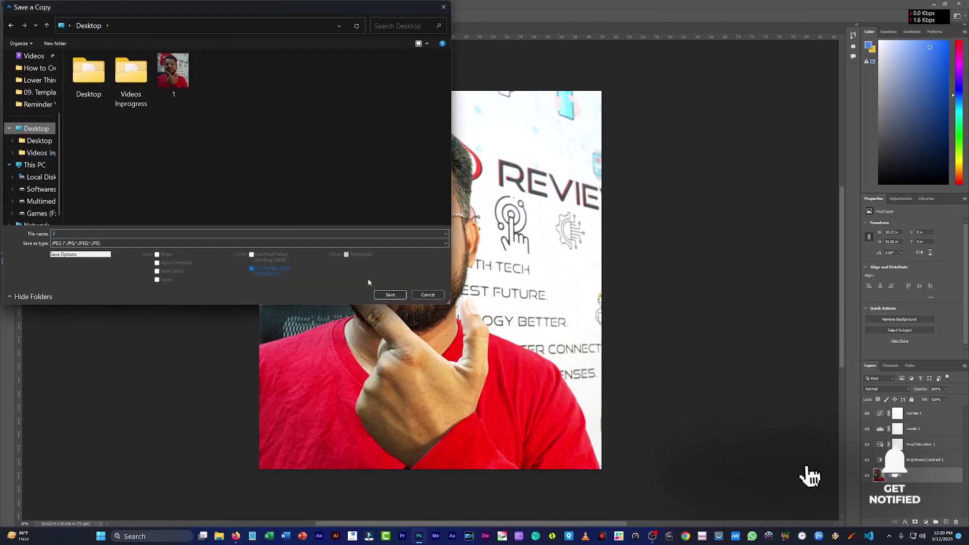
left_click(390, 295)
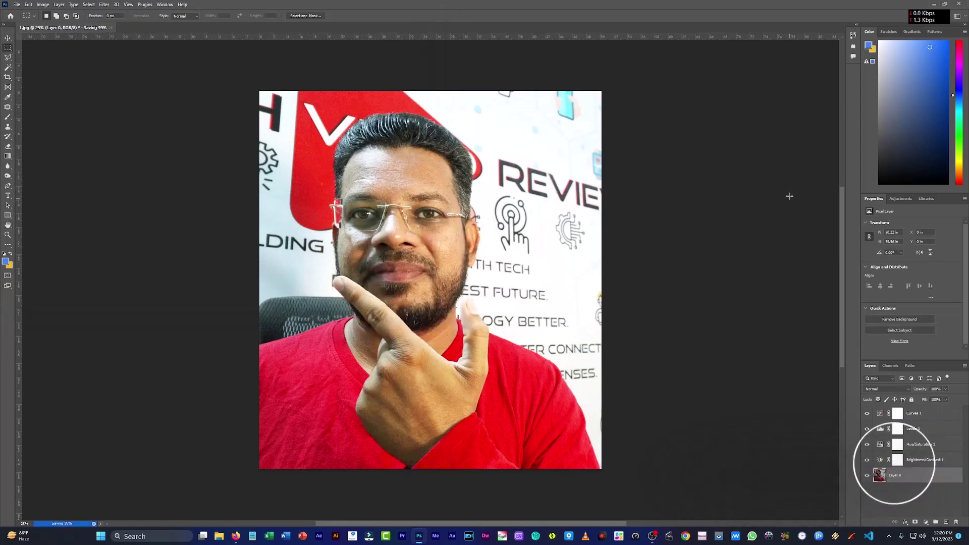
Open 1.jpg and 2.jpg in Photos and arrange the two windows side by side.
left_click(934, 5)
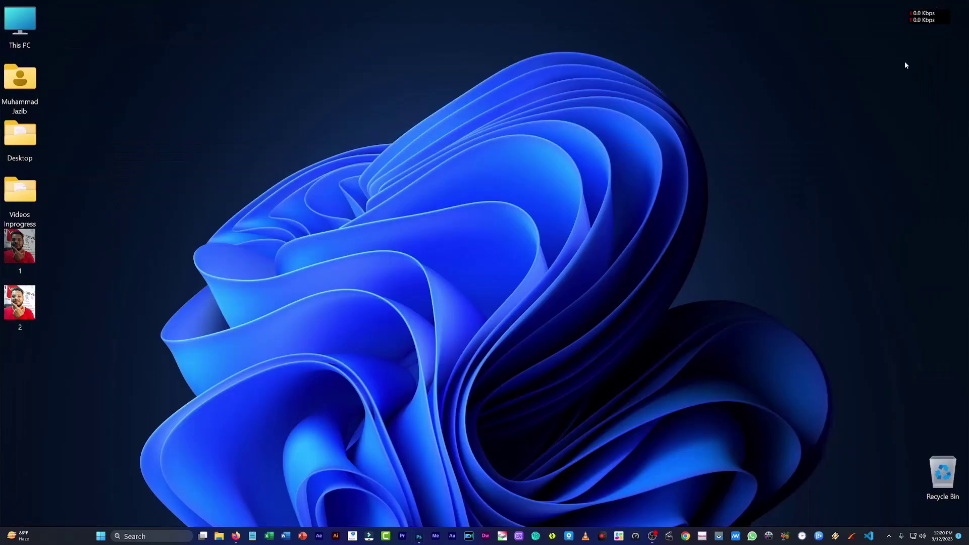
double_click(24, 264)
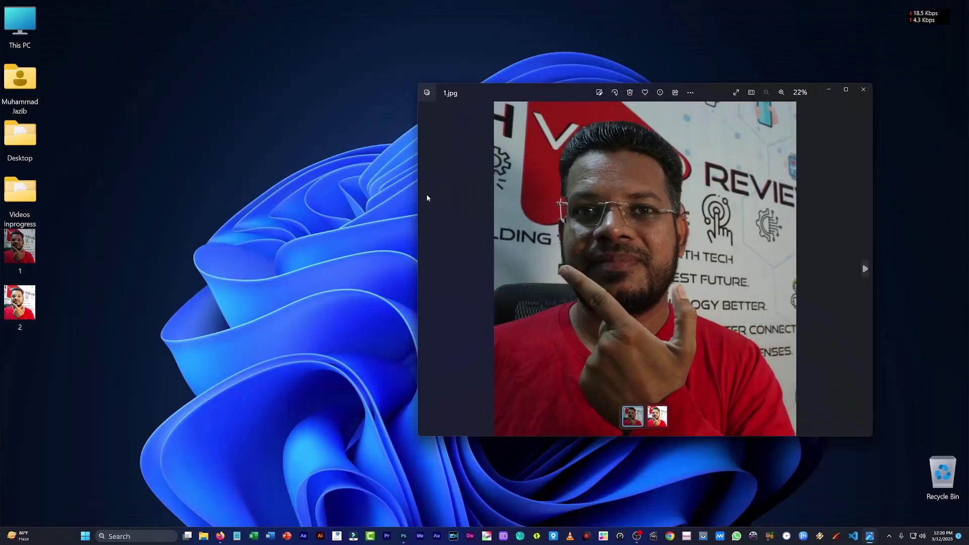
left_click_drag(418, 209, 565, 201)
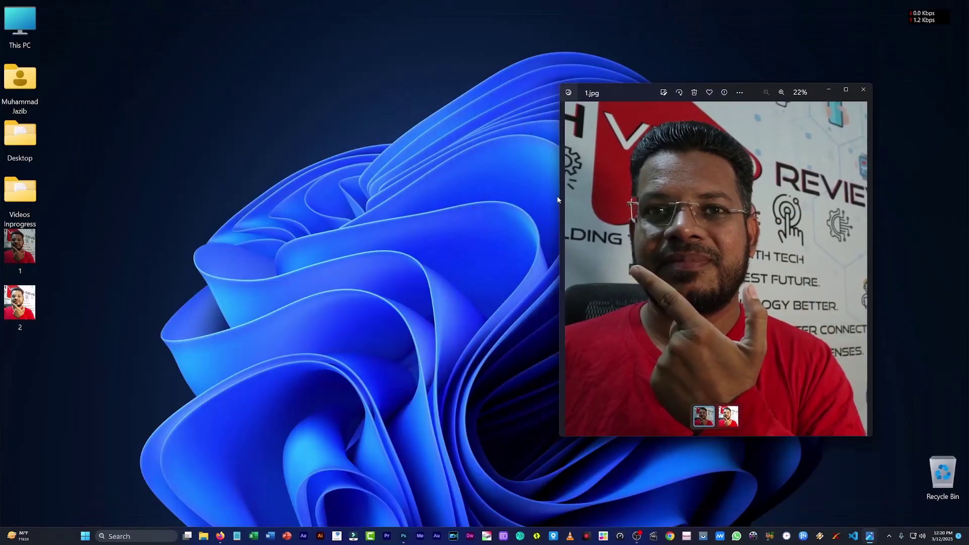
double_click(19, 303)
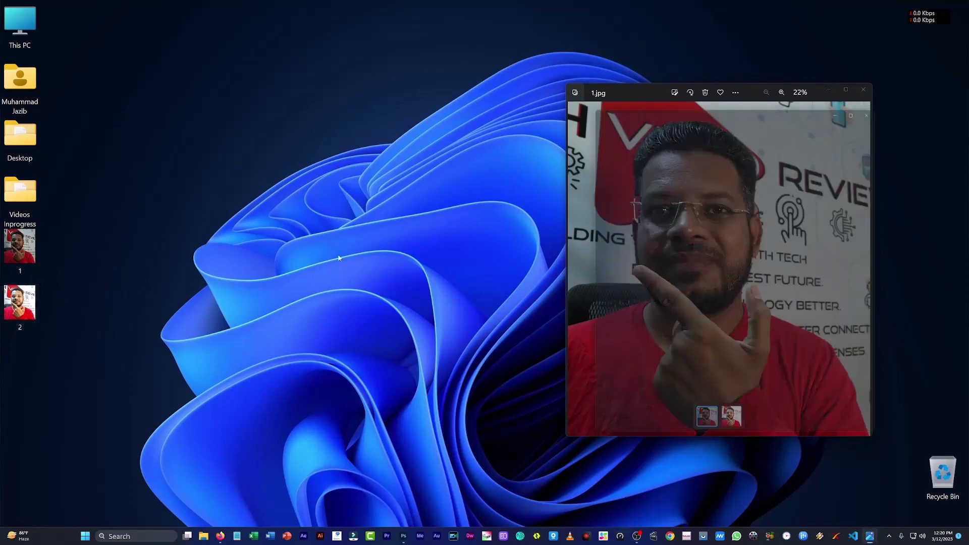
left_click_drag(681, 107, 281, 80)
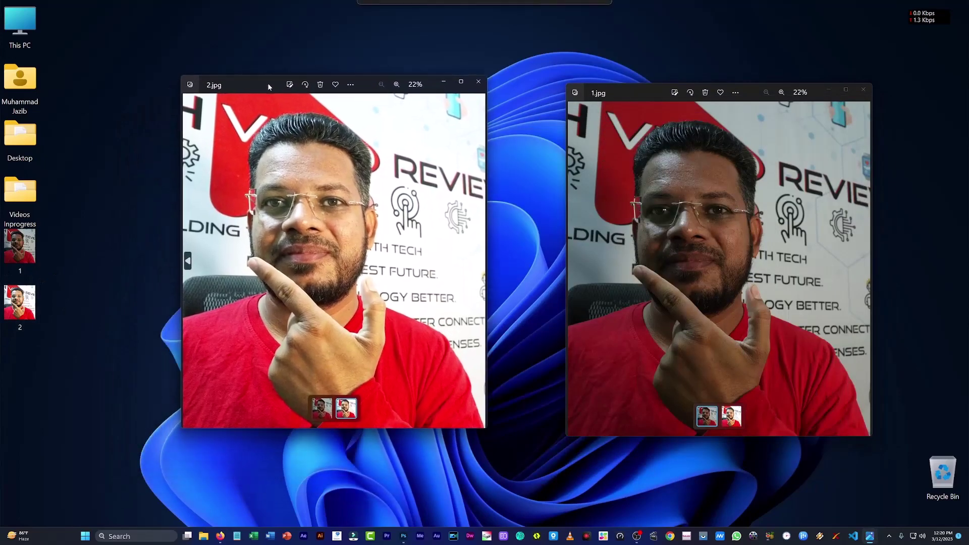
left_click_drag(621, 89, 548, 76)
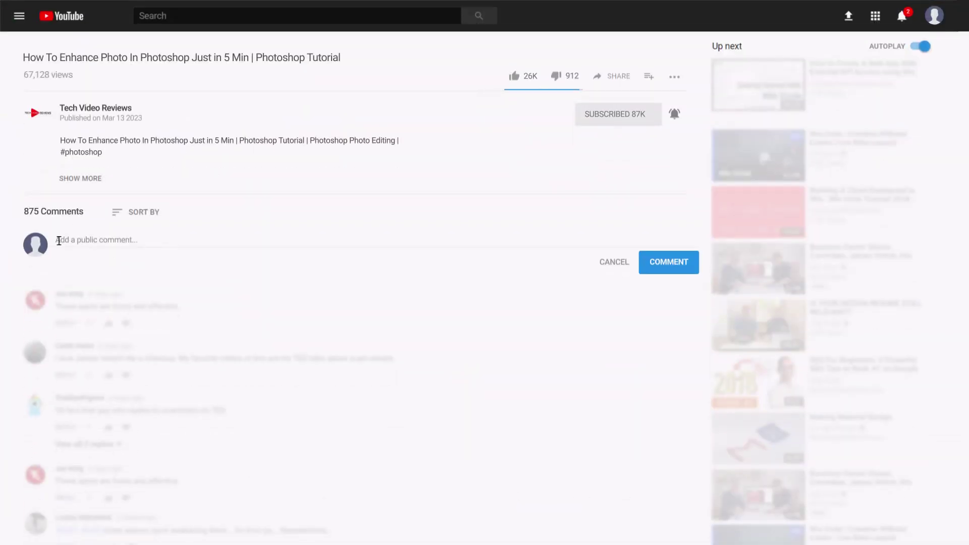
Post the comment 'I Love this video sooooooooo much !!!!' on the tutorial.
type("I Love this vid")
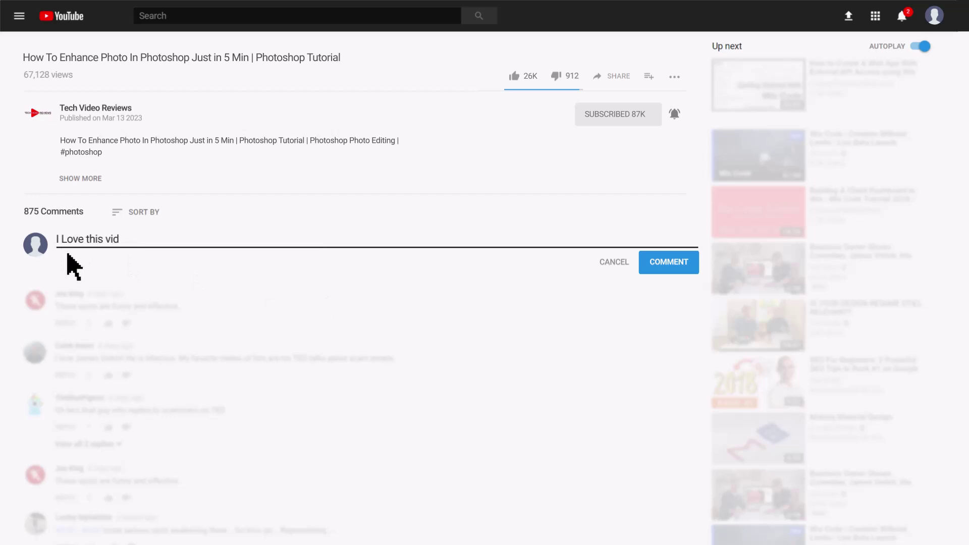
type("eo sooooooooo much !!!!")
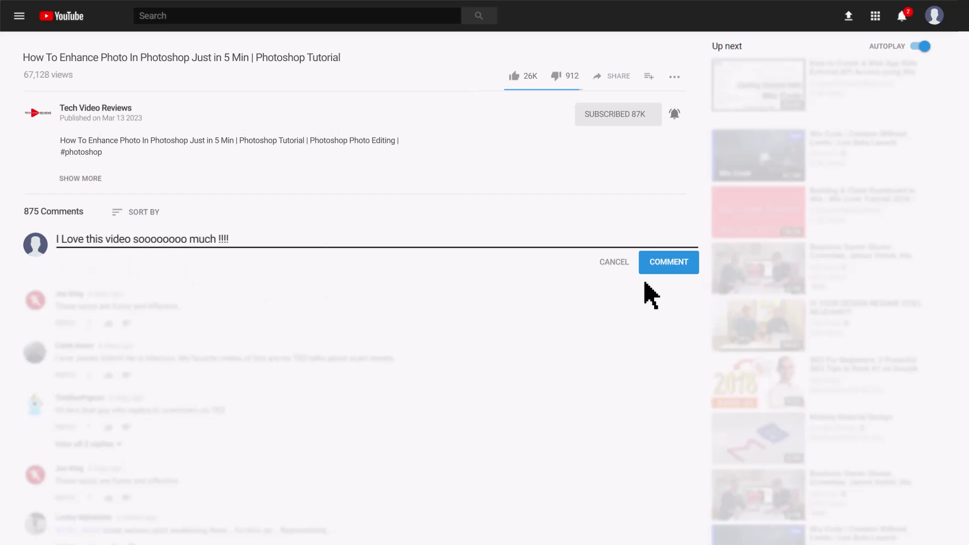
left_click(681, 271)
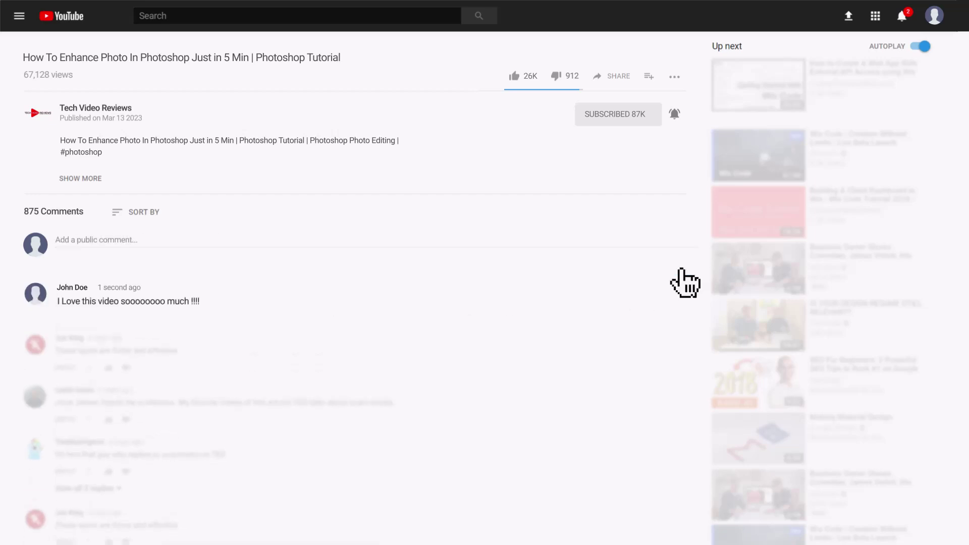